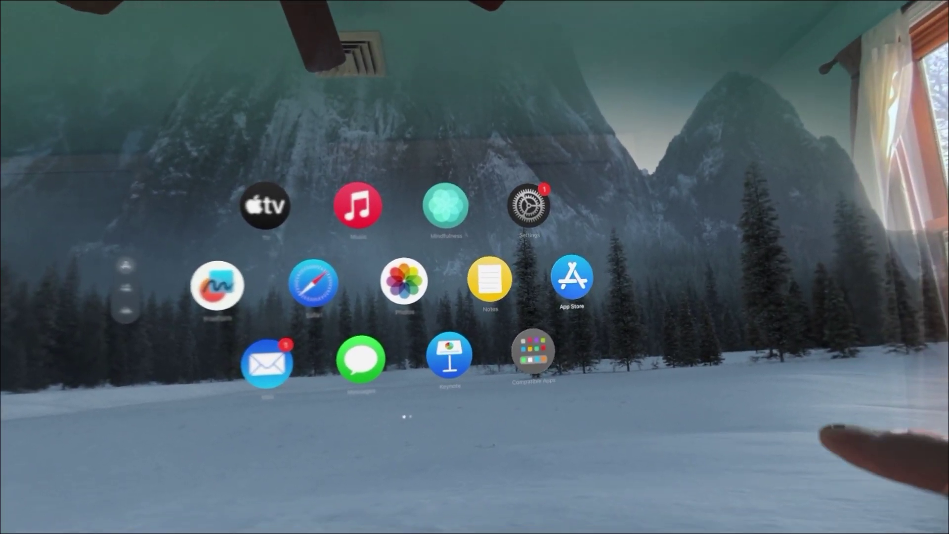
- Open ChatGPT from the App Store search results for iPhone and iPad apps
click(572, 279)
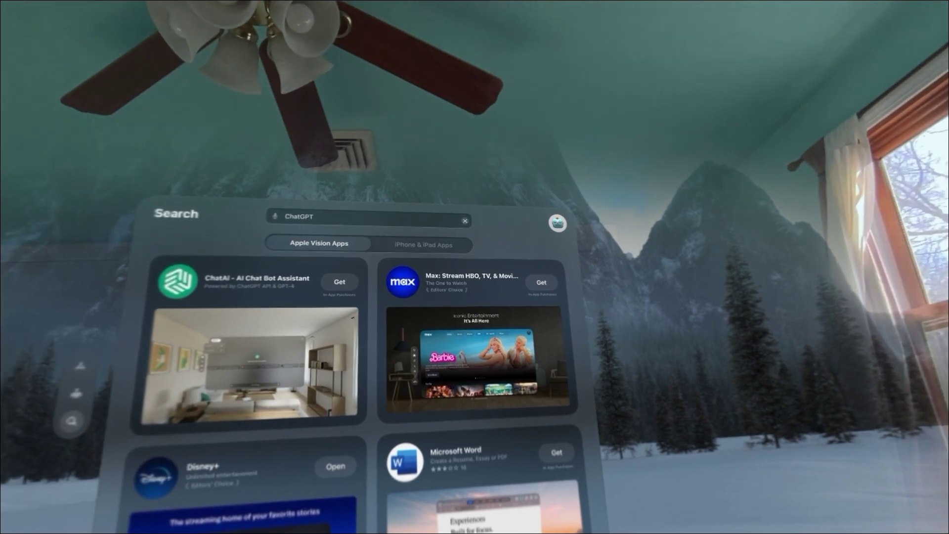
click(492, 247)
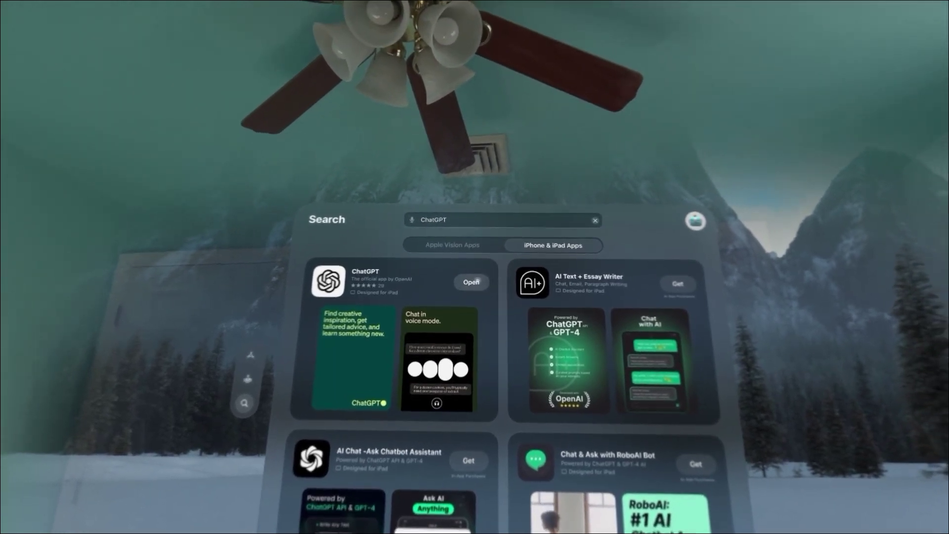
click(471, 282)
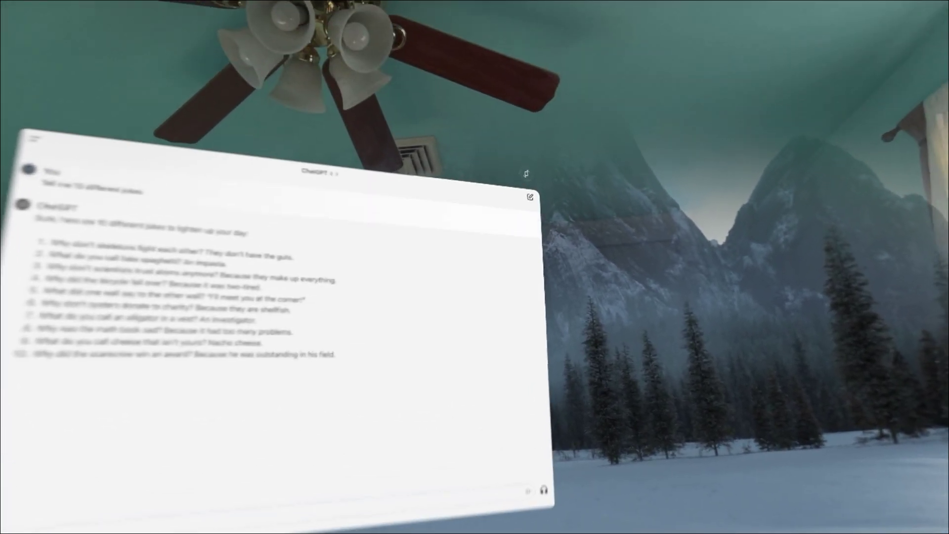
- Start a new chat and send the prompt "Write an article about vr glasses"
click(539, 207)
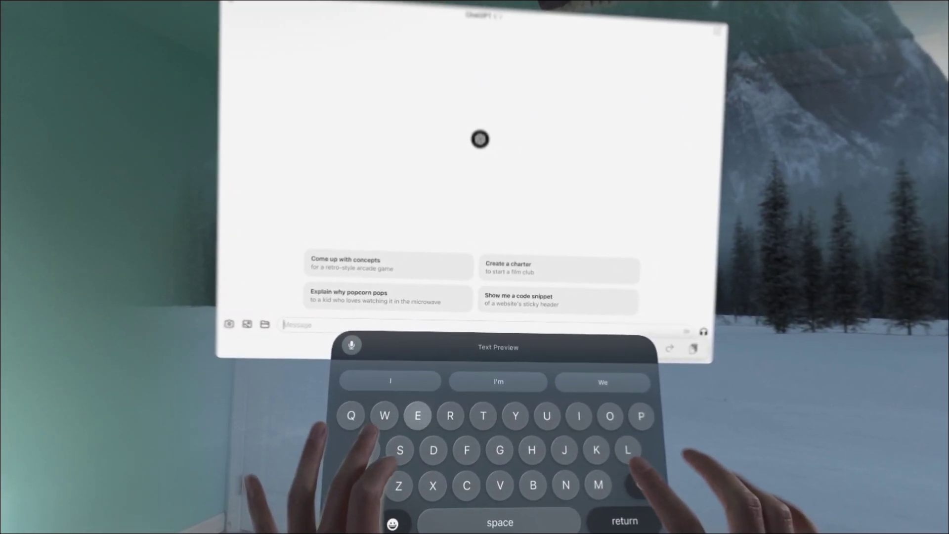
text(s)
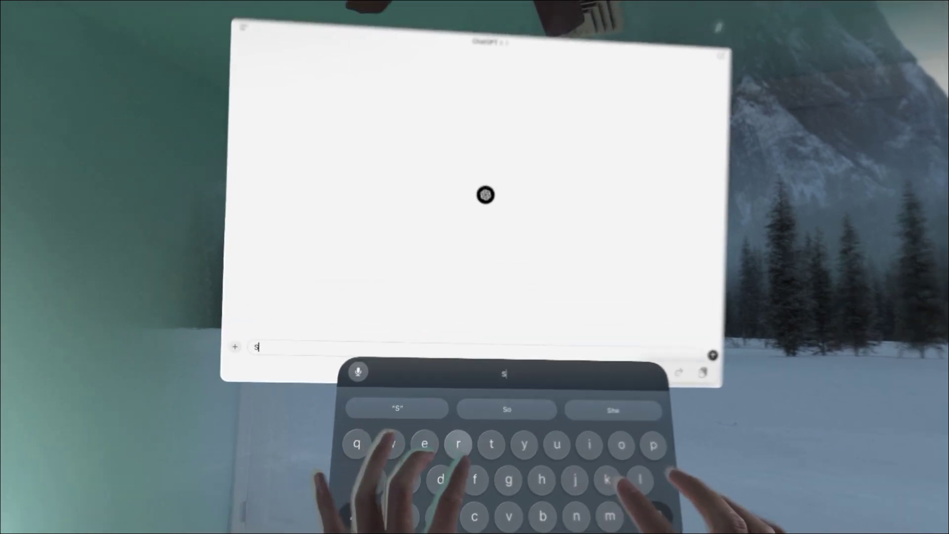
key(BackSpace)
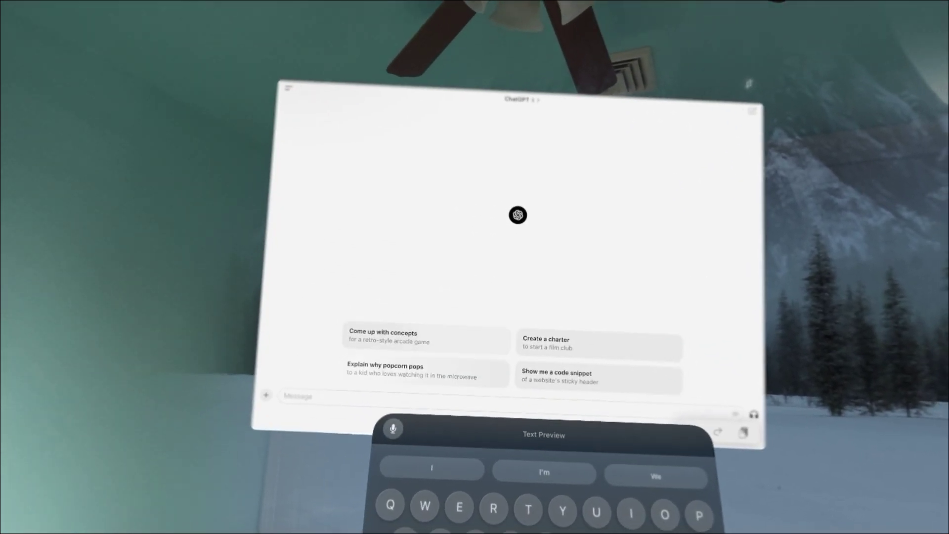
text(Wru)
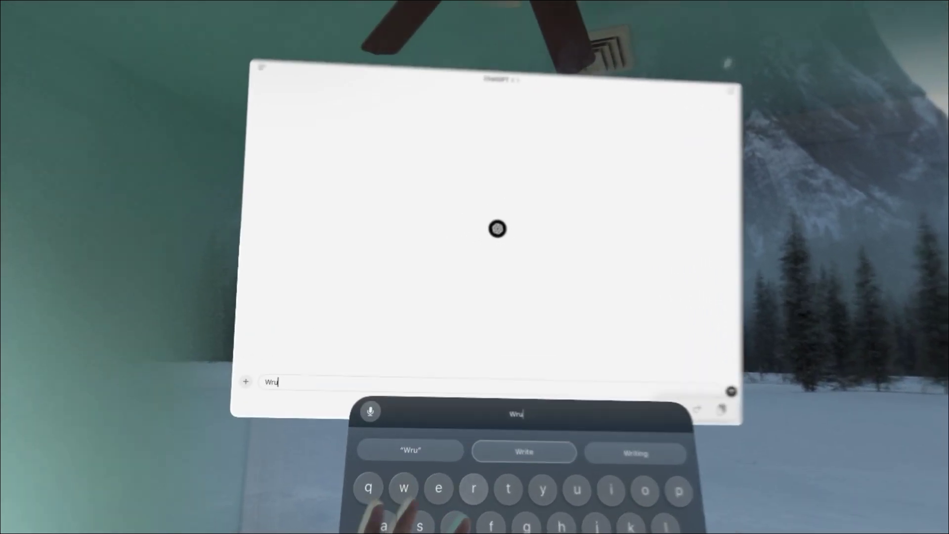
key(BackSpace)
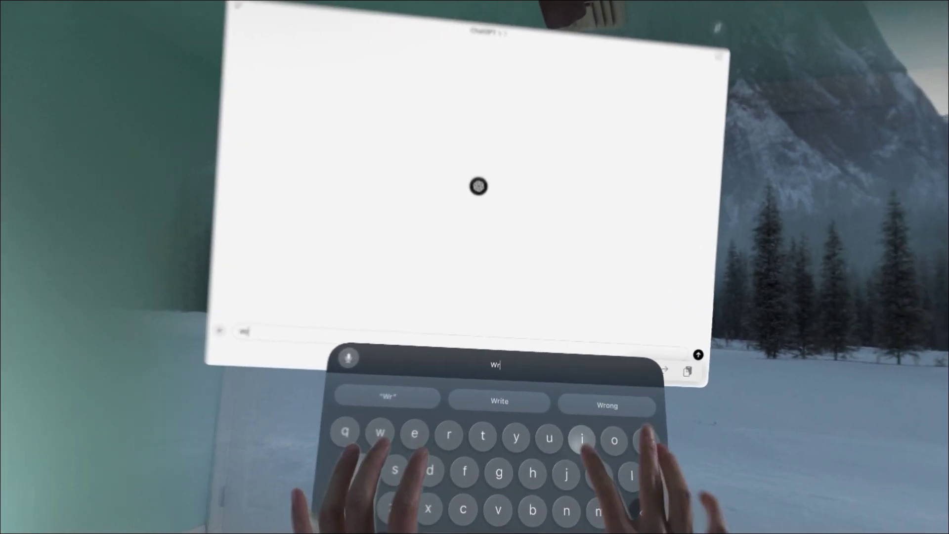
text(i)
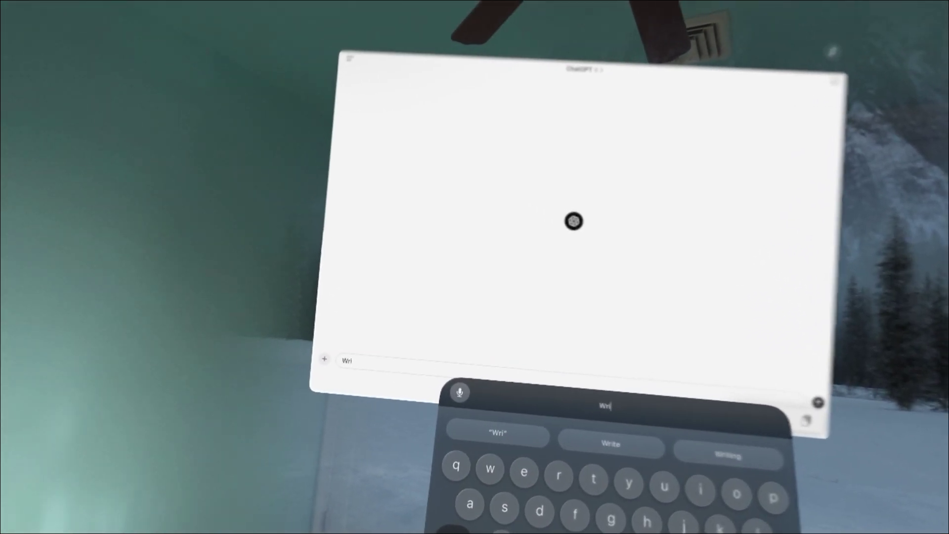
text(te)
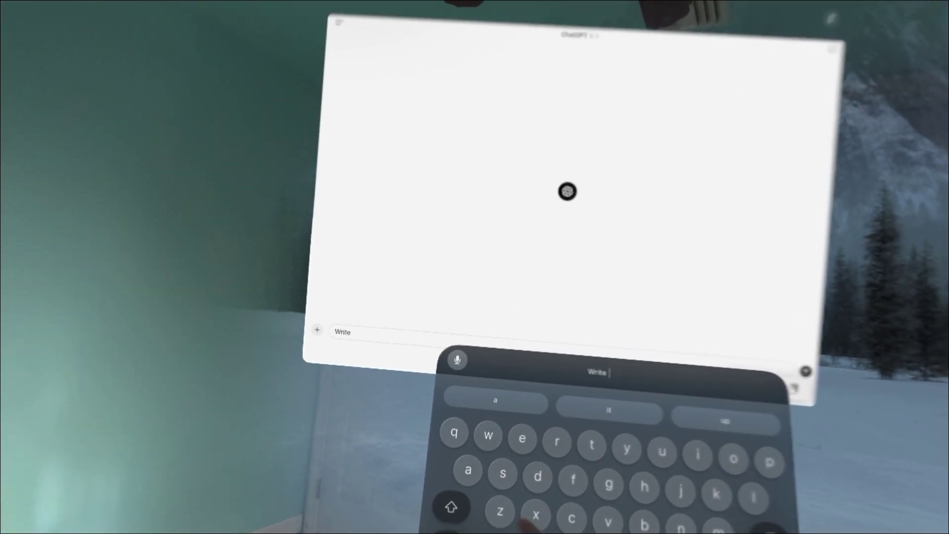
text( a)
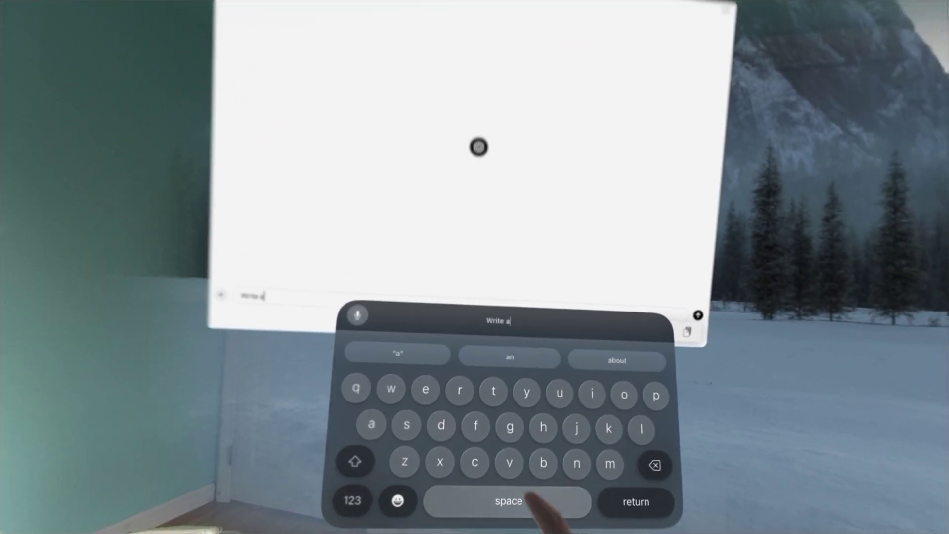
text(n )
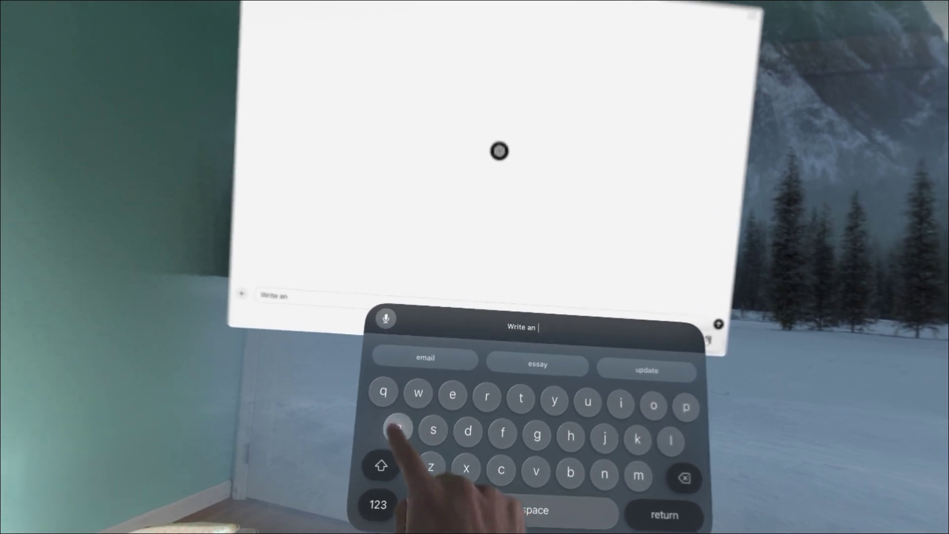
text(arti)
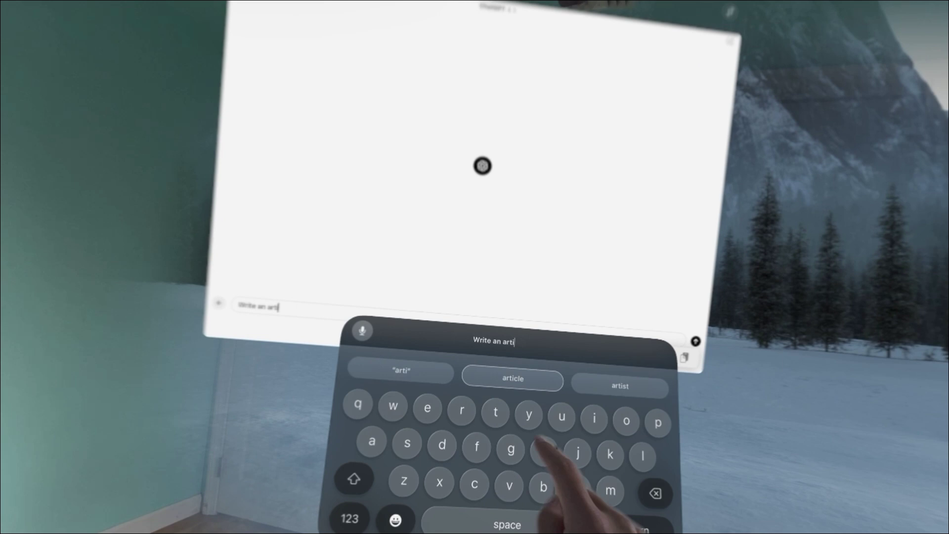
text(c)
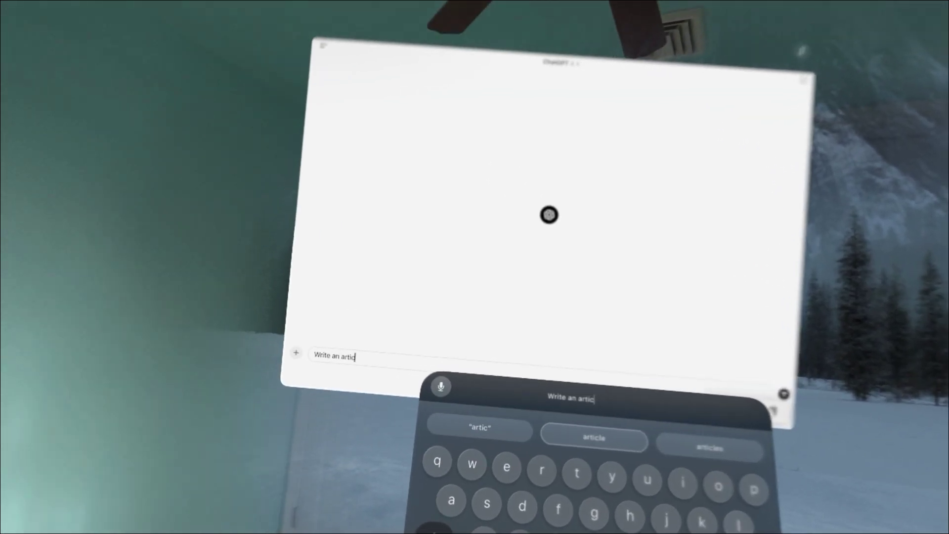
text(l)
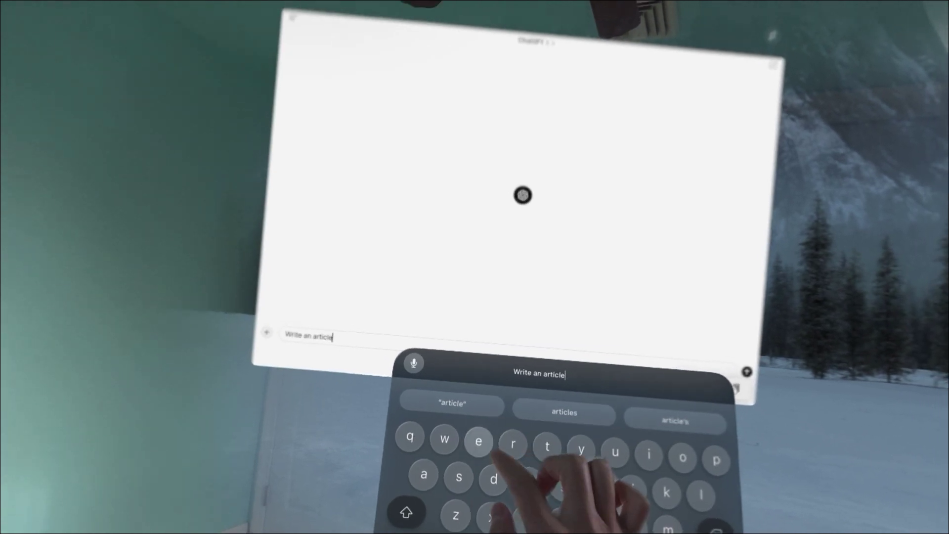
text(e)
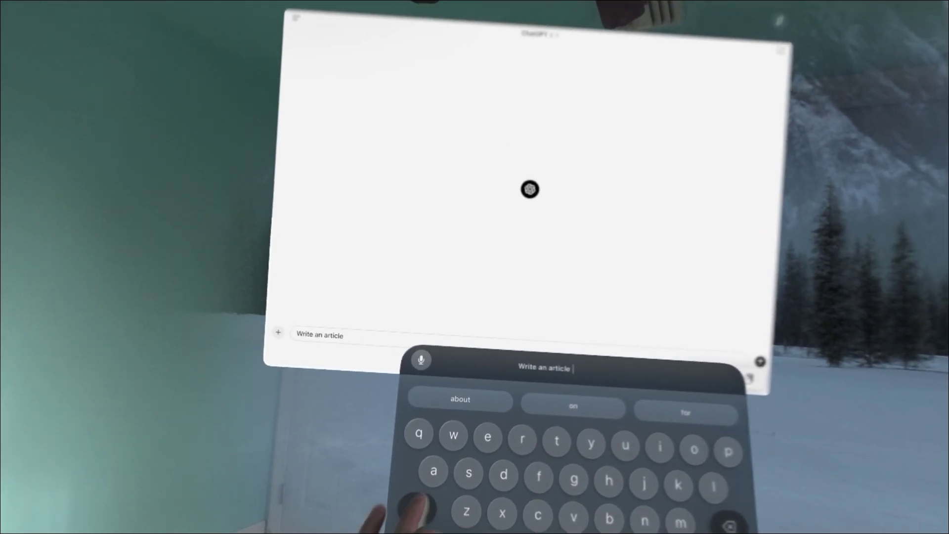
text( about vr glasses)
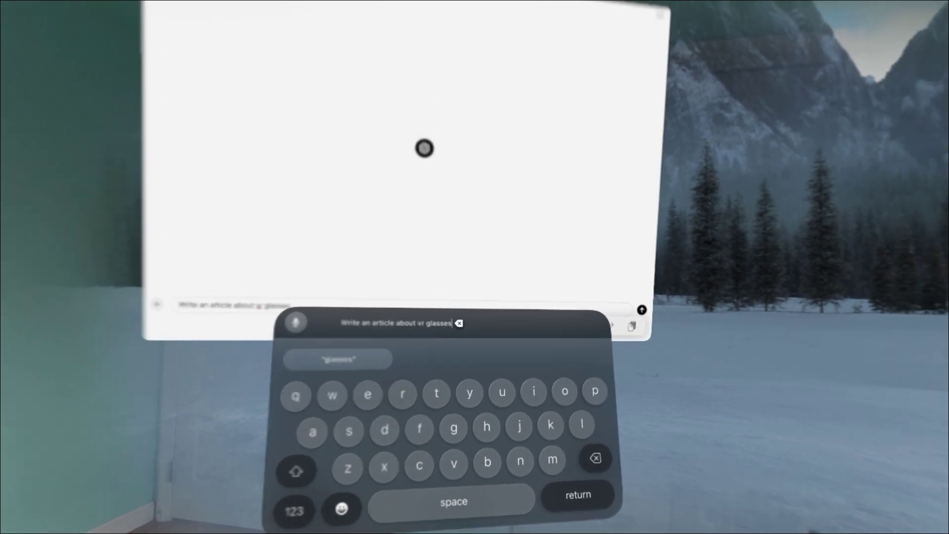
key(Return)
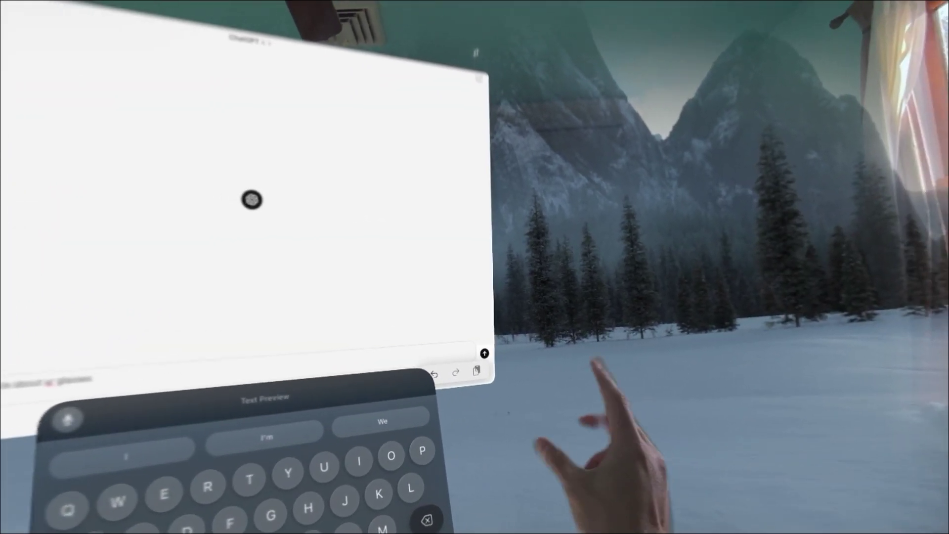
click(513, 359)
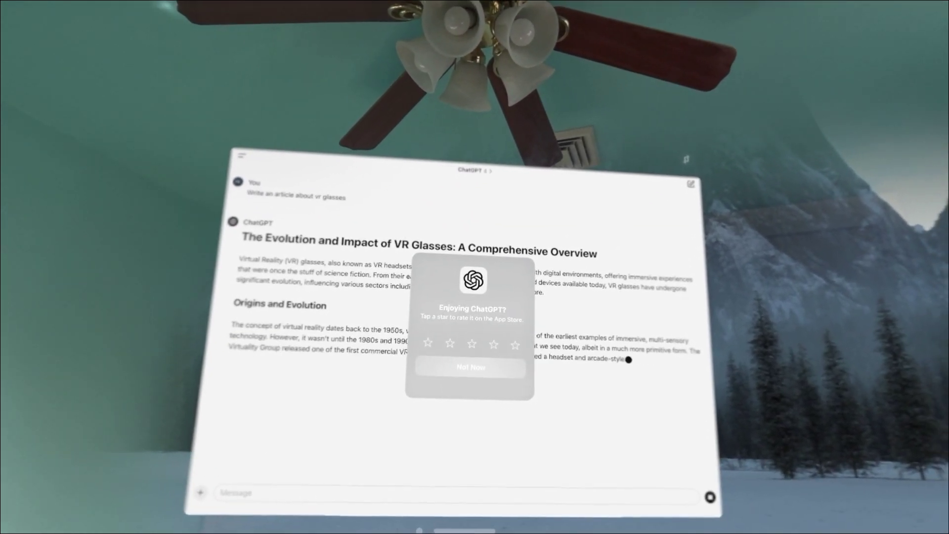
- Decline the app rating request and look through the rest of the generated article
click(474, 367)
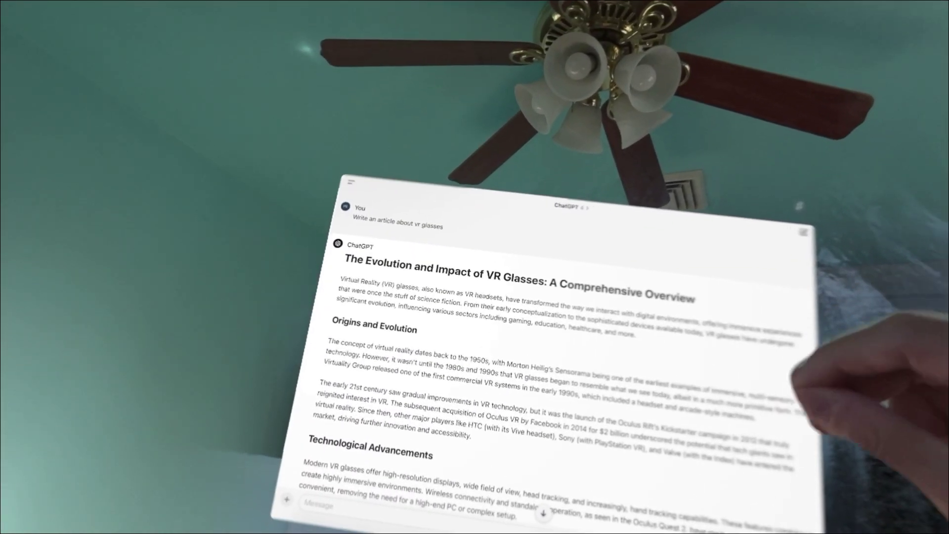
scroll(520, 302, down, 2)
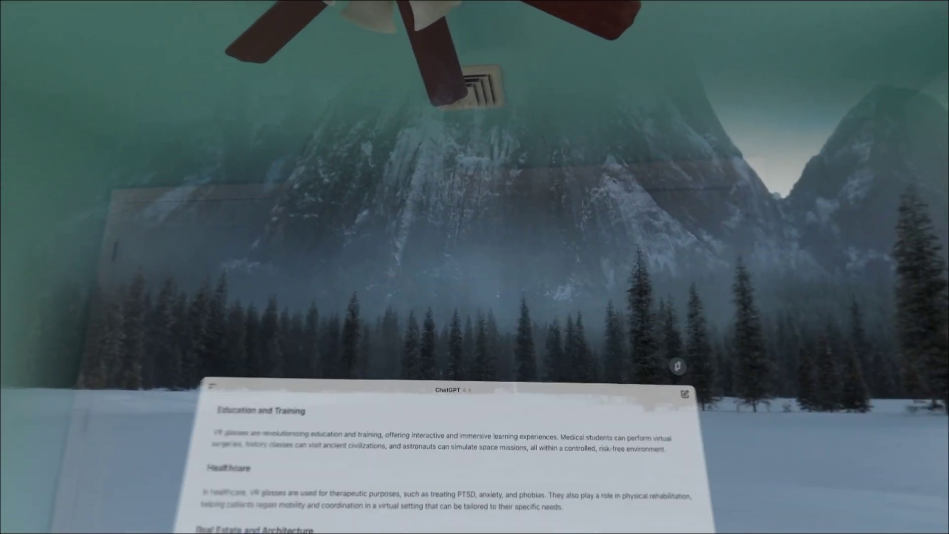
- Reposition the chat window closer, show the attachment options beside the message field, and activate the field
drag(450, 533, 498, 407)
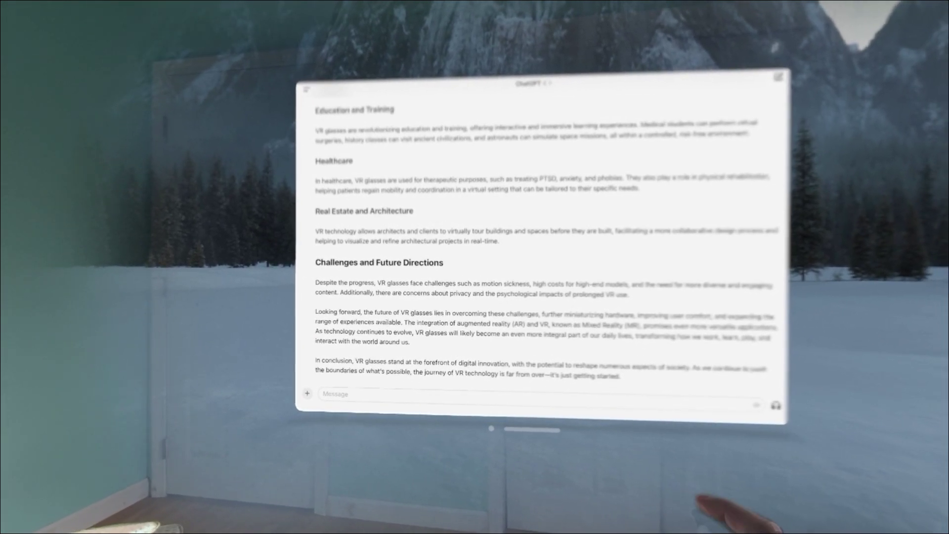
drag(564, 437, 620, 498)
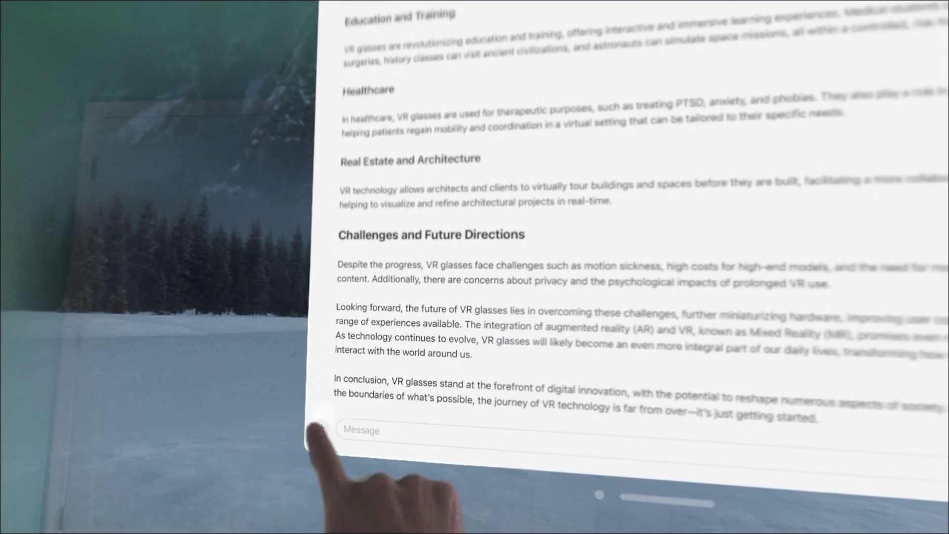
click(304, 421)
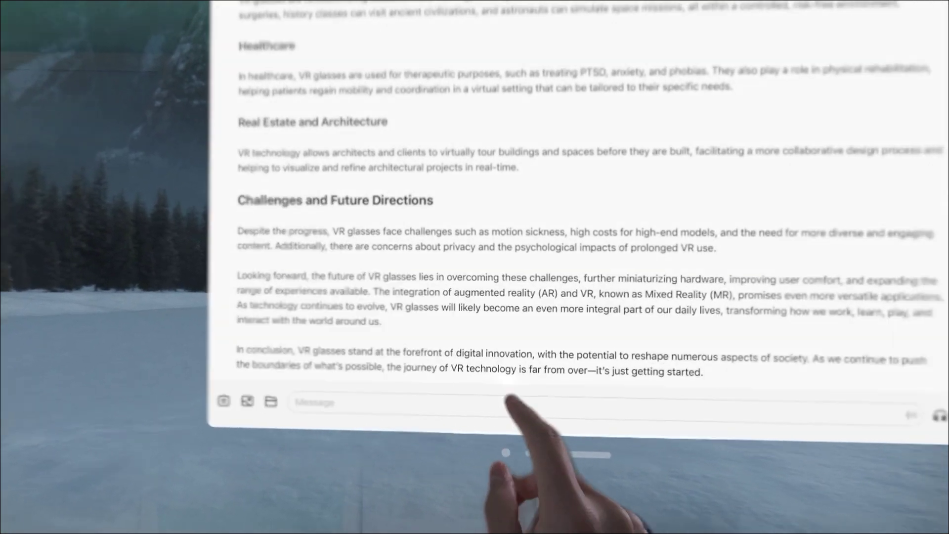
click(511, 409)
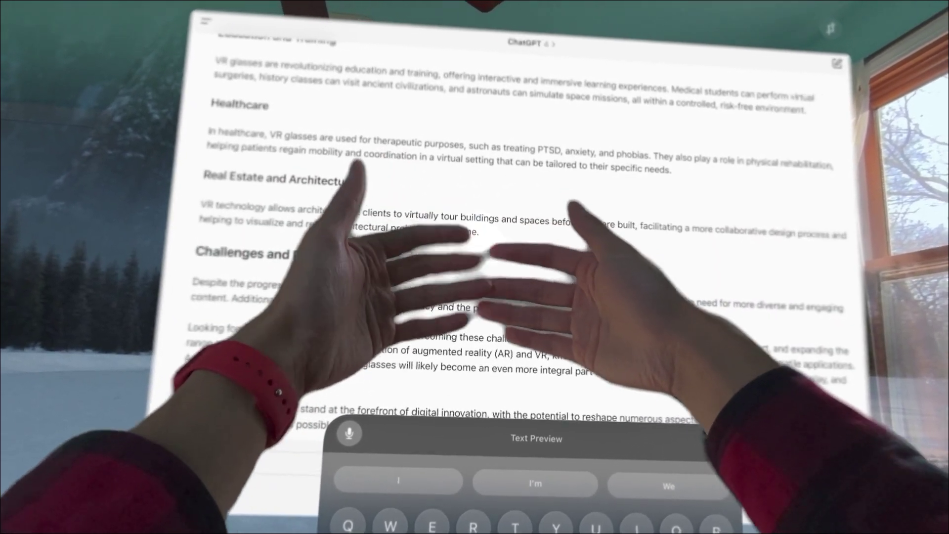
- Highlight the article text starting at the "Real Estate and Architecture" heading and adjust the extent of the selection
drag(507, 233, 299, 243)
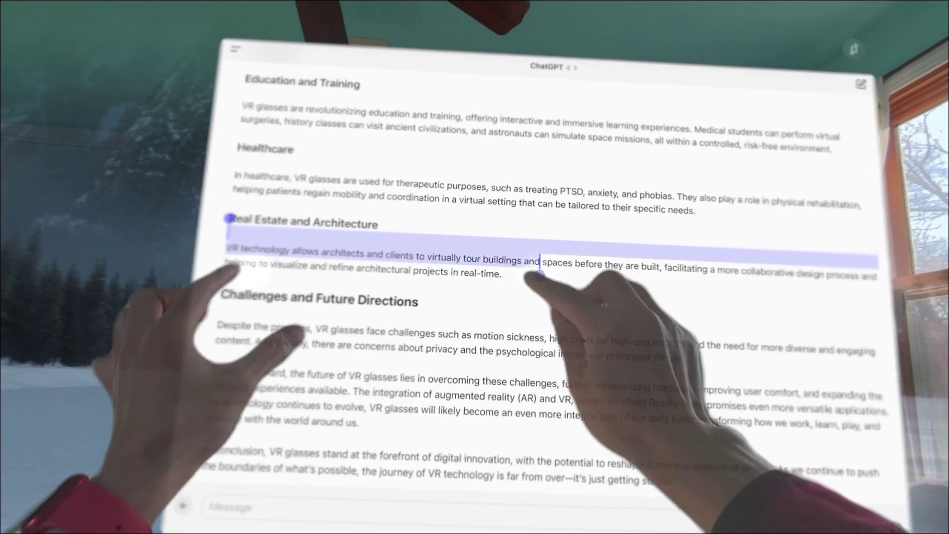
drag(536, 280, 546, 322)
drag(889, 303, 568, 412)
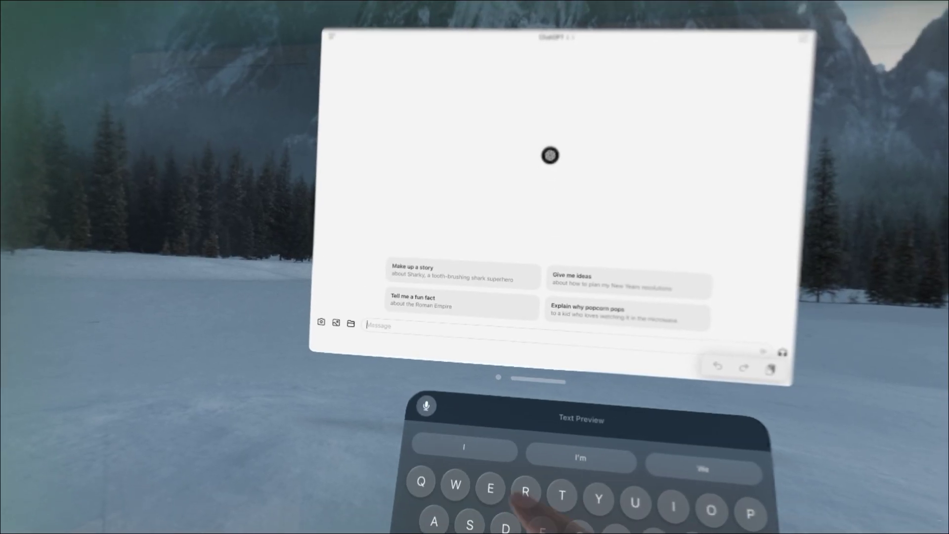
- Dictate and send the prompt "Show me a picture of a dog and a cat playing tennis" in the new chat
click(461, 416)
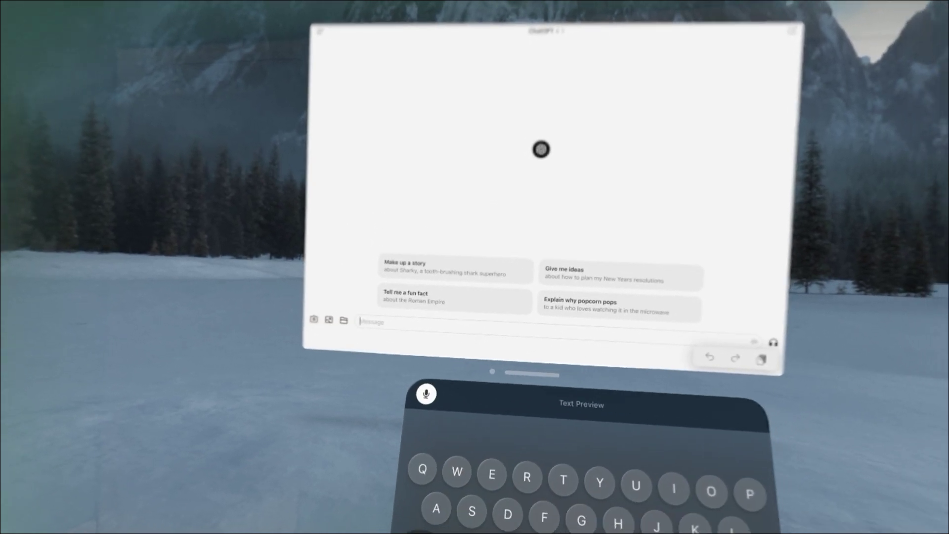
text(Show me)
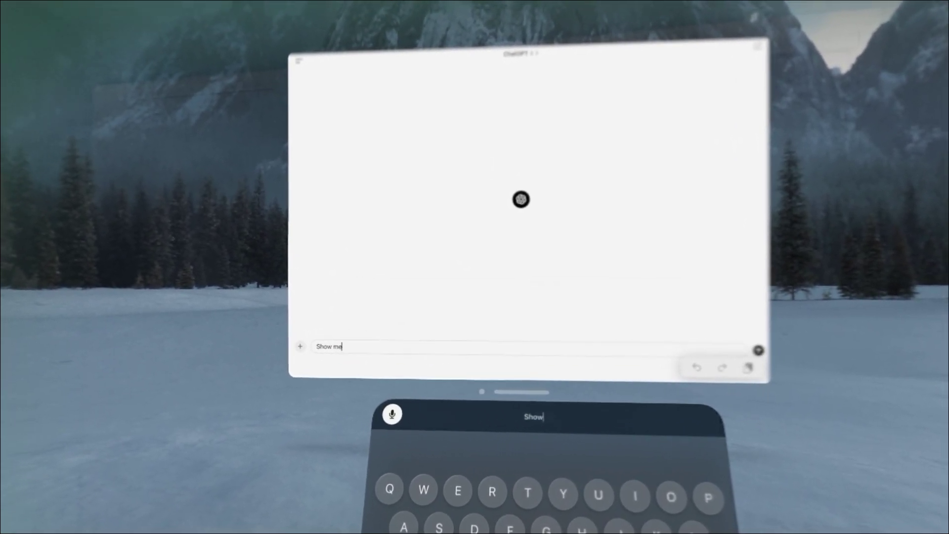
text( a picture of a dog and a cat playing tennis)
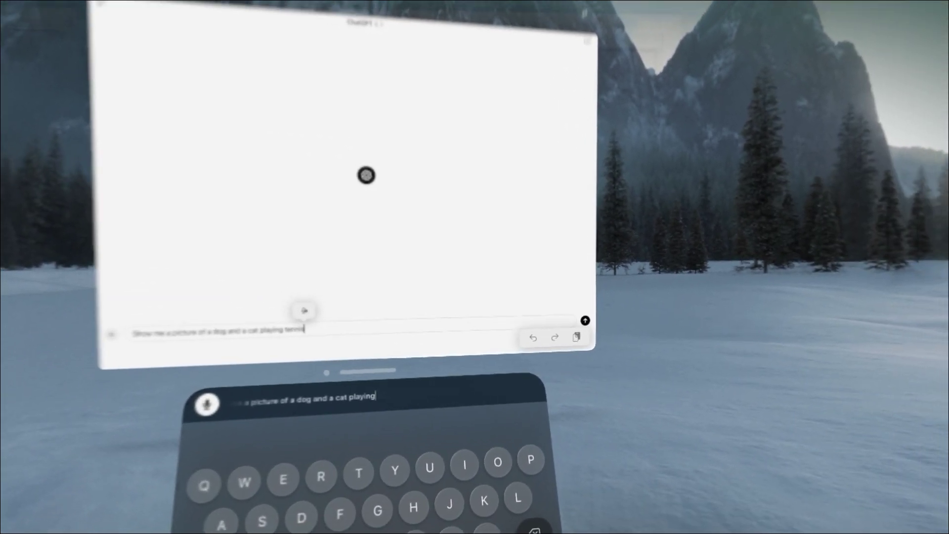
click(585, 320)
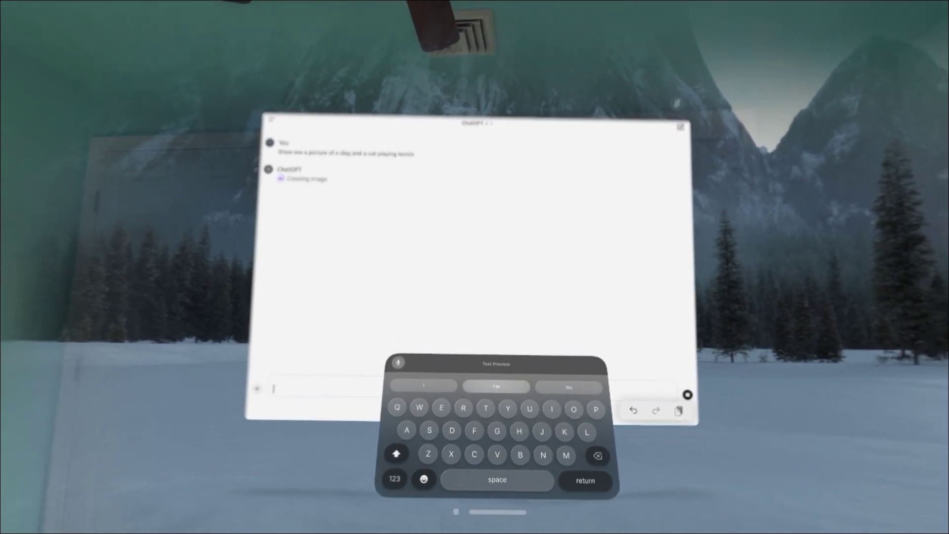
- Move the floating keyboard clear of the chat window
drag(498, 512, 411, 348)
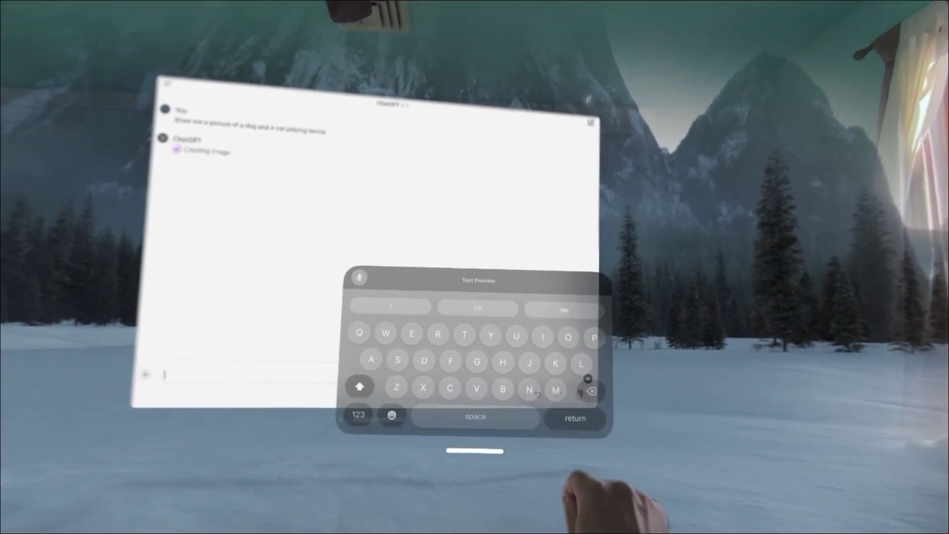
drag(474, 450, 583, 532)
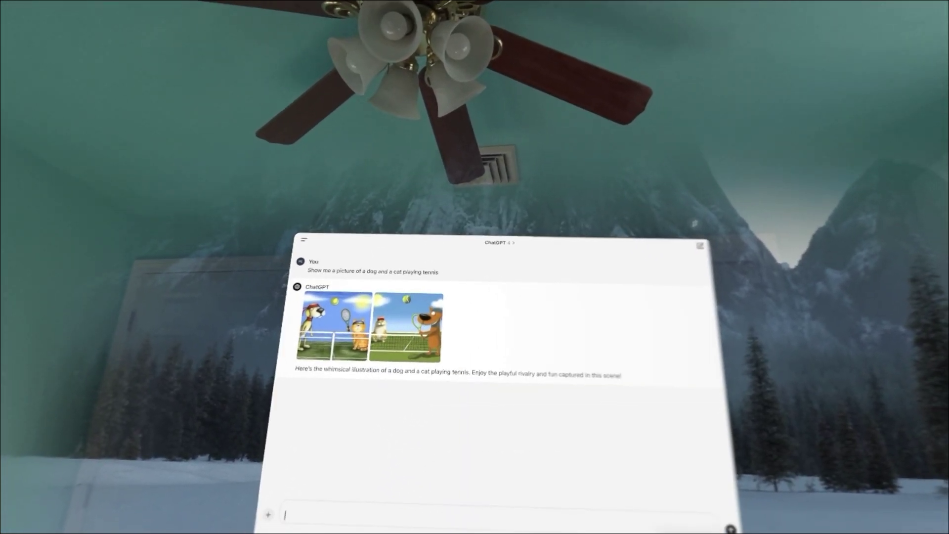